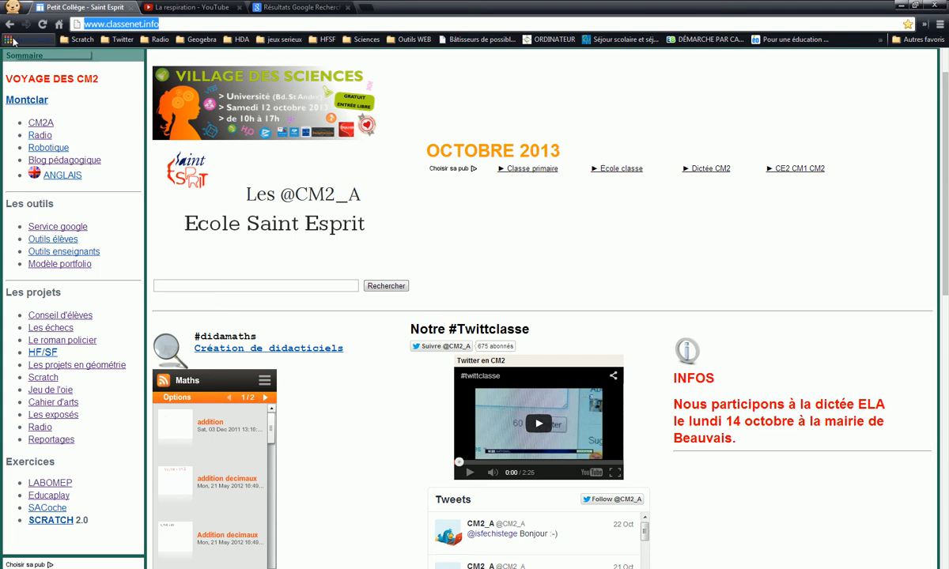
{"action": "type", "text": "www"}
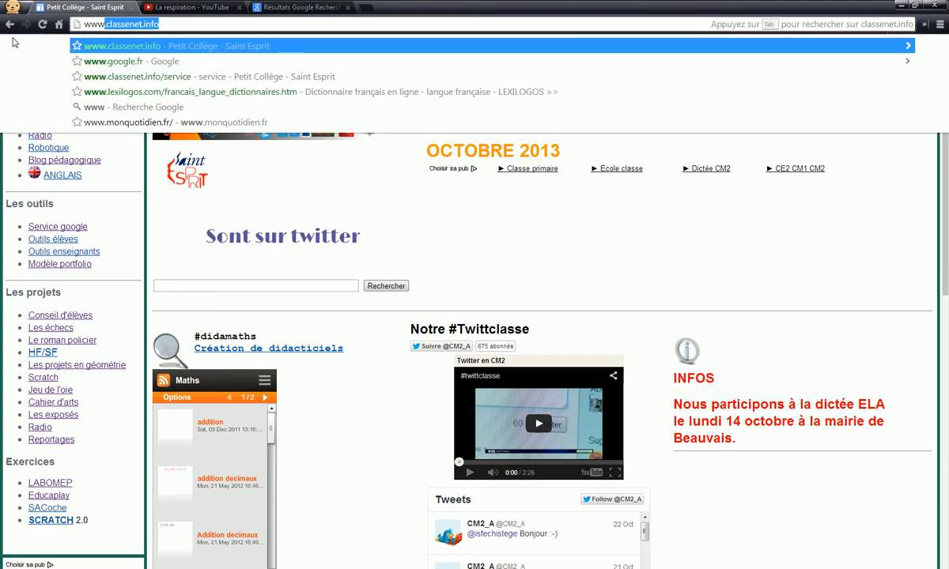
{"action": "type", "text": ".padlet"}
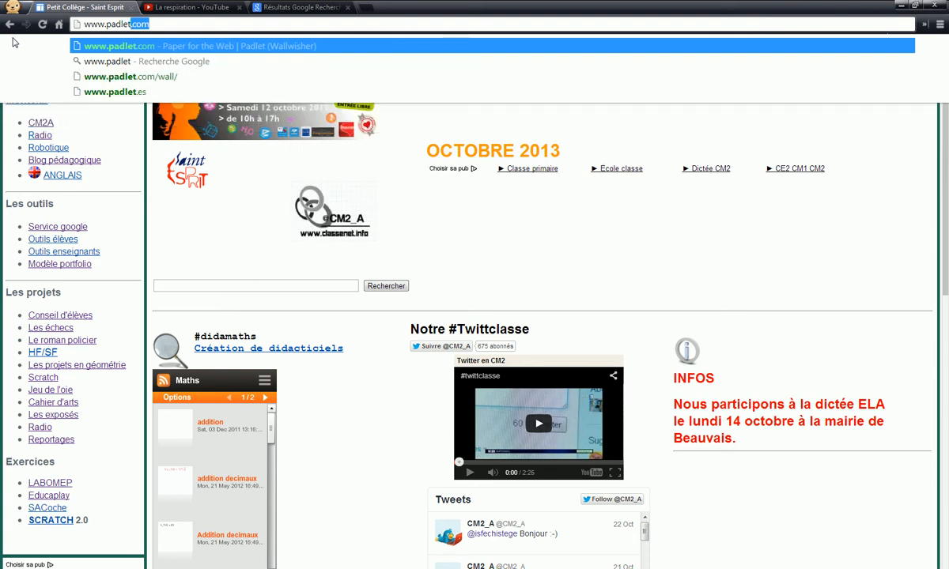
{"action": "type", "text": ".com"}
{"action": "key", "text": "Return"}
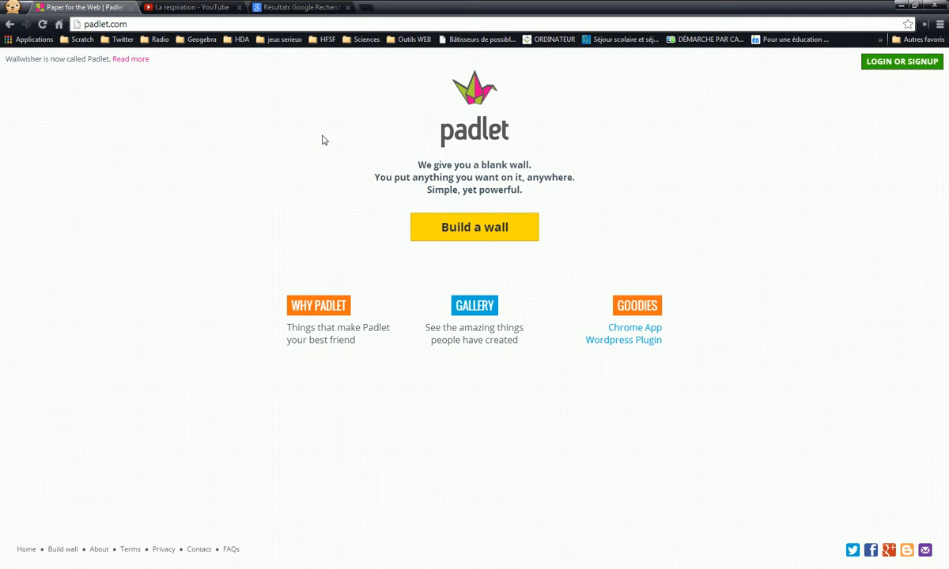
Log in to Padlet with Google, choosing the first account listed.
{"action": "left_click", "coordinate": [892, 61]}
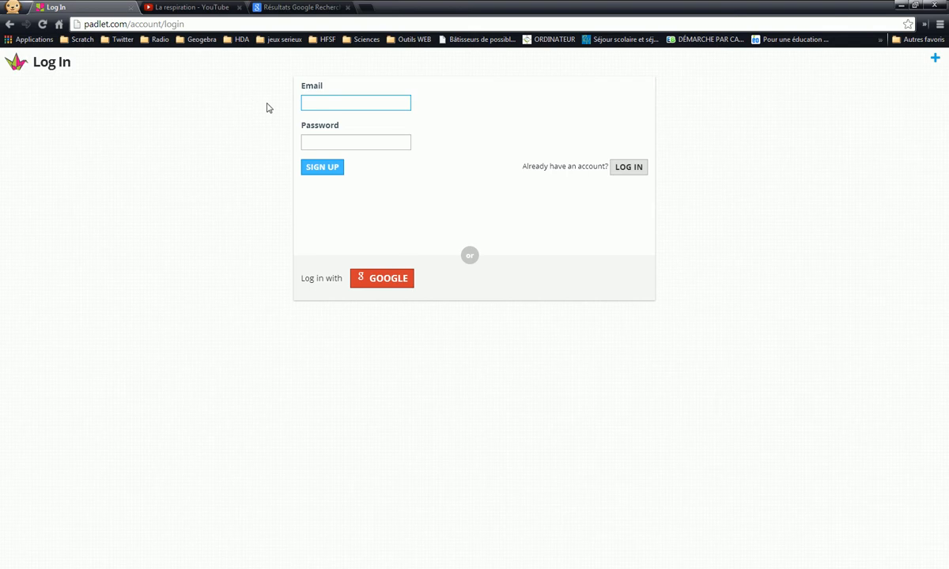
{"action": "left_click", "coordinate": [319, 103]}
{"action": "left_click", "coordinate": [232, 117]}
{"action": "left_click", "coordinate": [317, 143]}
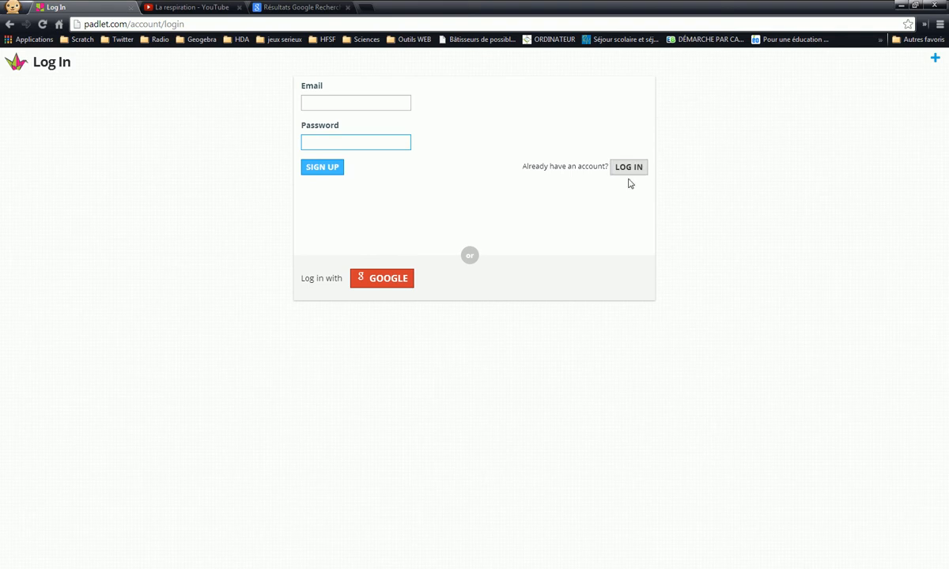
{"action": "left_click", "coordinate": [365, 283]}
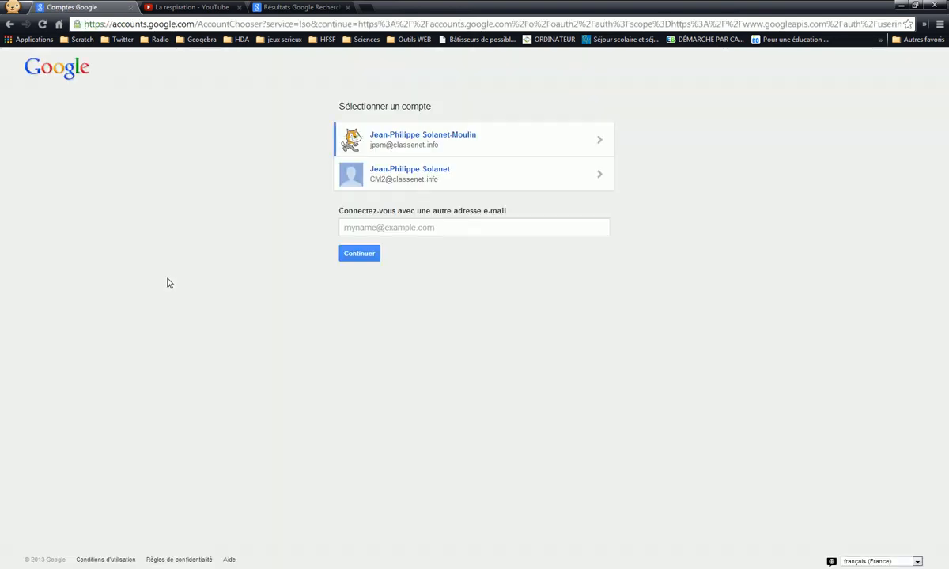
{"action": "left_click", "coordinate": [368, 135]}
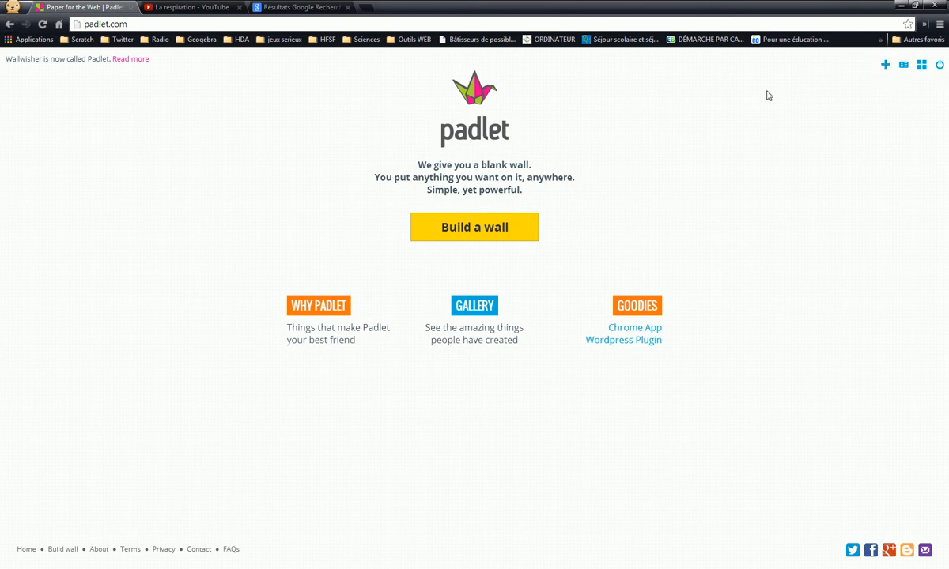
Create a new wall and give it the title "La respiration".
{"action": "left_click", "coordinate": [884, 66]}
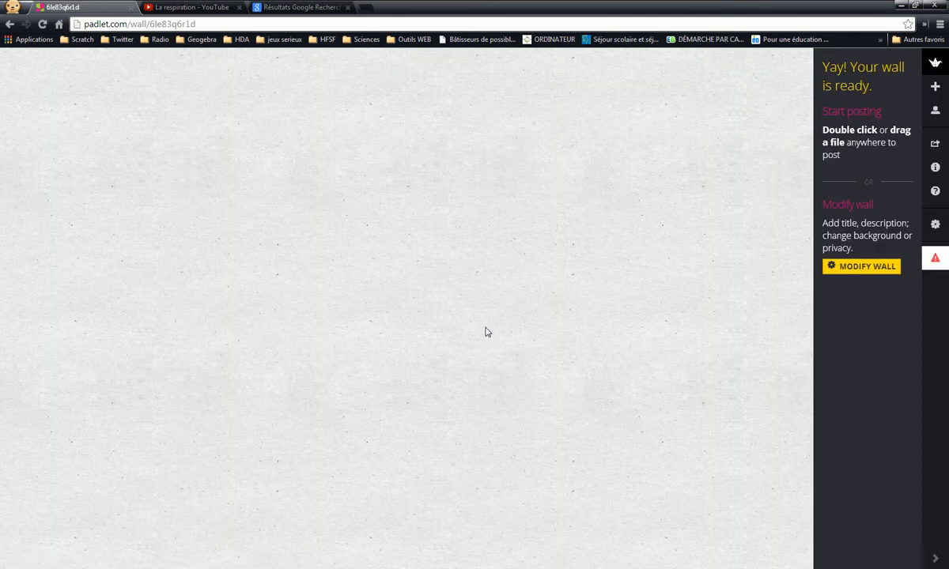
{"action": "left_click", "coordinate": [875, 269]}
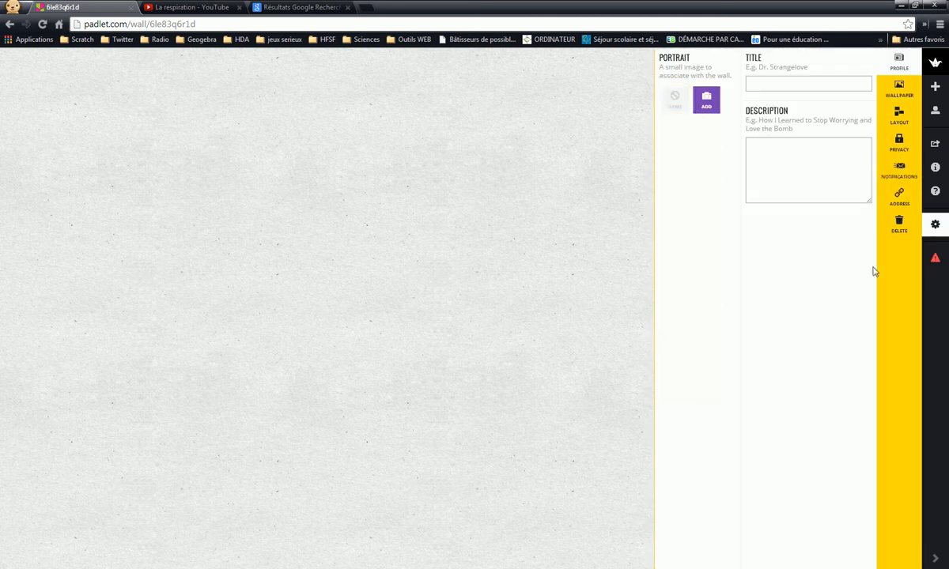
{"action": "left_click", "coordinate": [772, 84]}
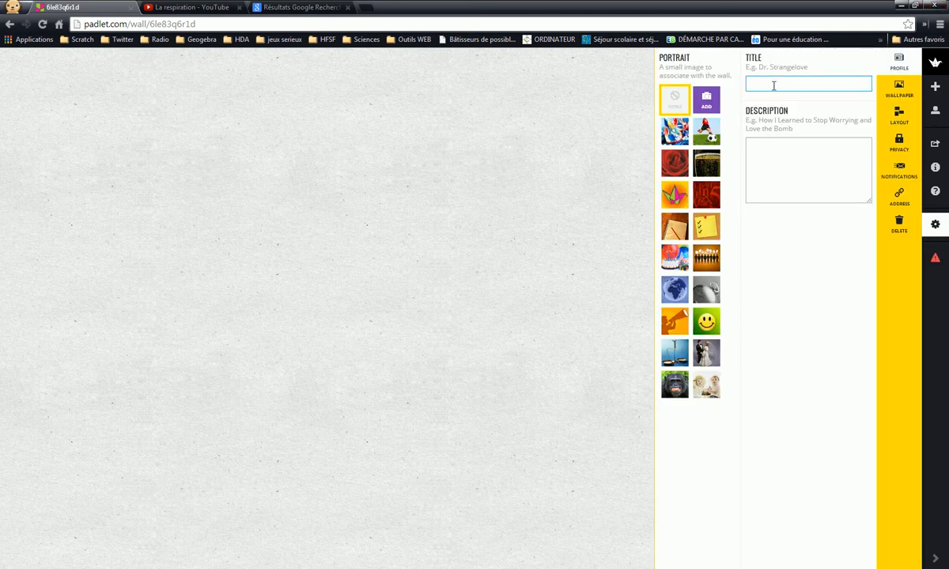
{"action": "type", "text": "La respiration"}
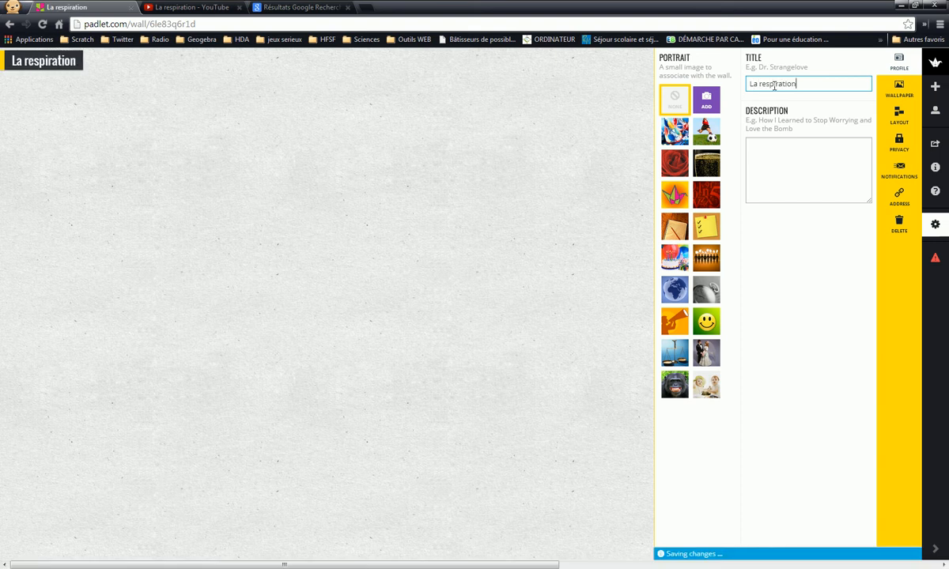
{"action": "left_click", "coordinate": [756, 153]}
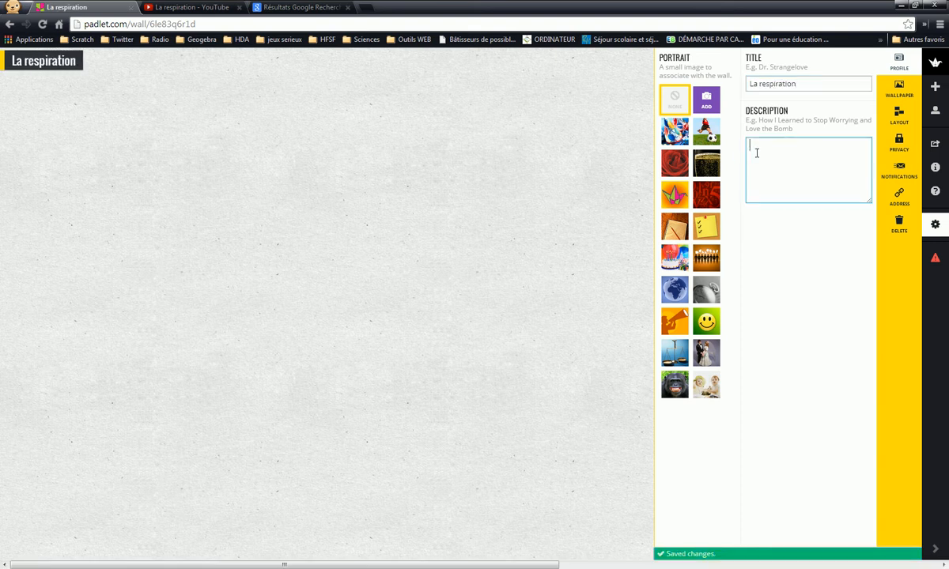
{"action": "type", "text": "@CM2"}
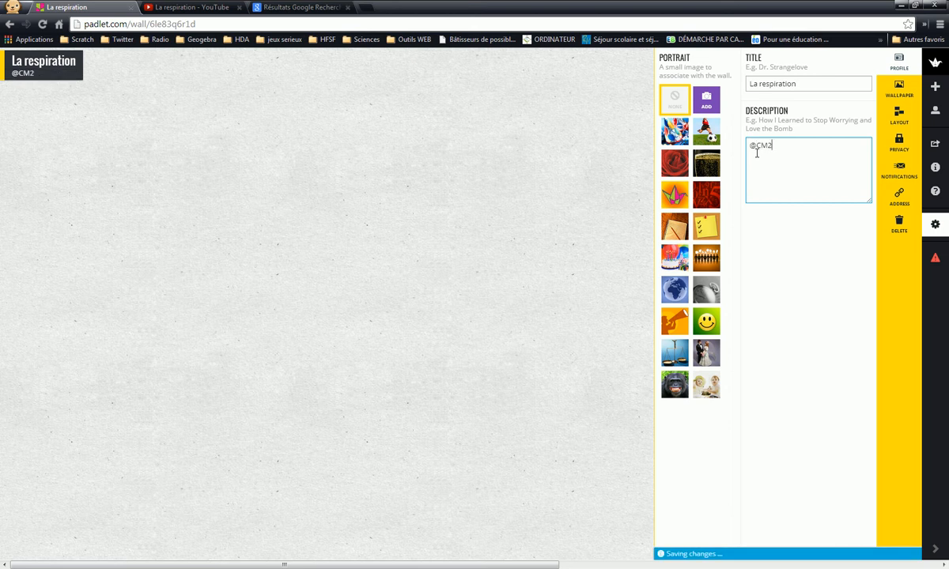
{"action": "type", "text": "_A"}
{"action": "left_click", "coordinate": [706, 225]}
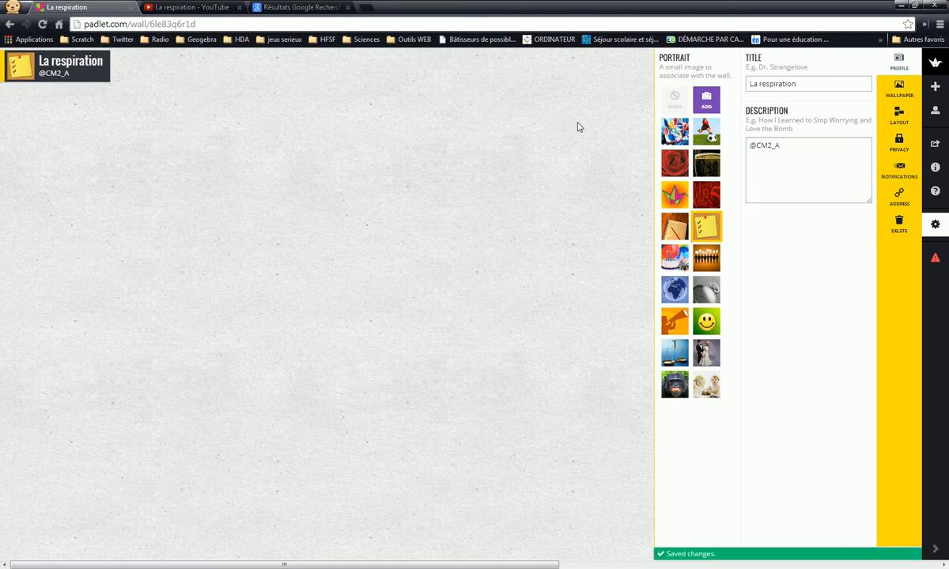
Set the wall's wallpaper to Wood and close the wall settings.
{"action": "left_click", "coordinate": [899, 89]}
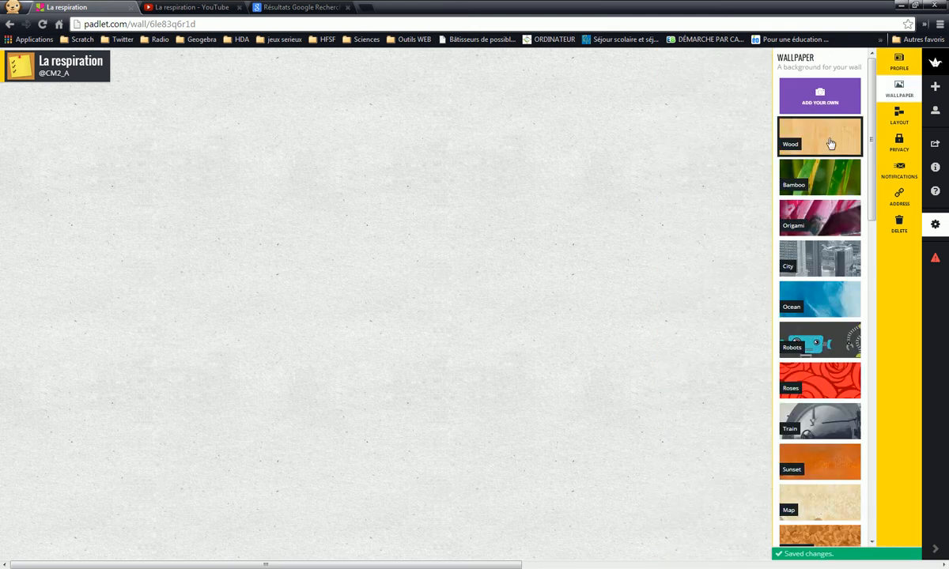
{"action": "left_click", "coordinate": [824, 146]}
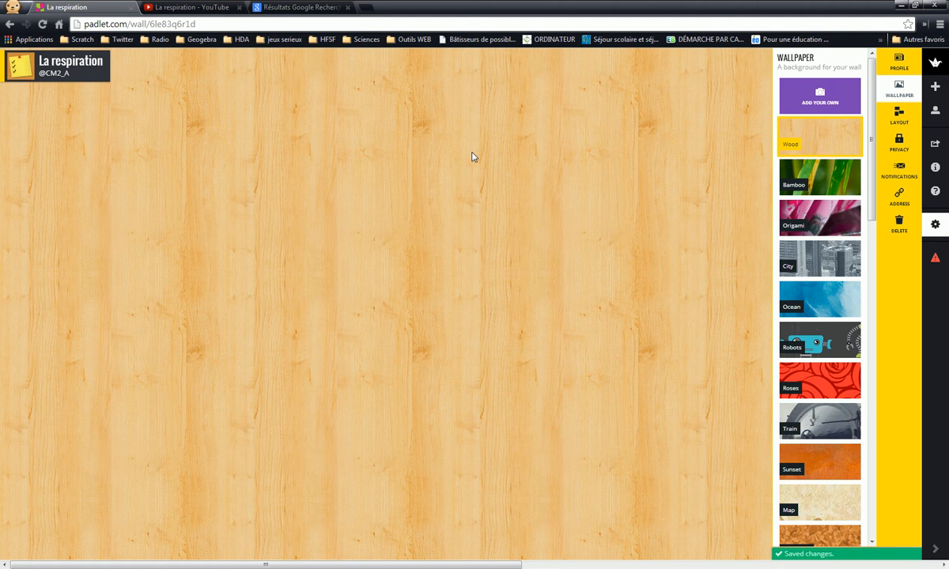
{"action": "left_click", "coordinate": [935, 226]}
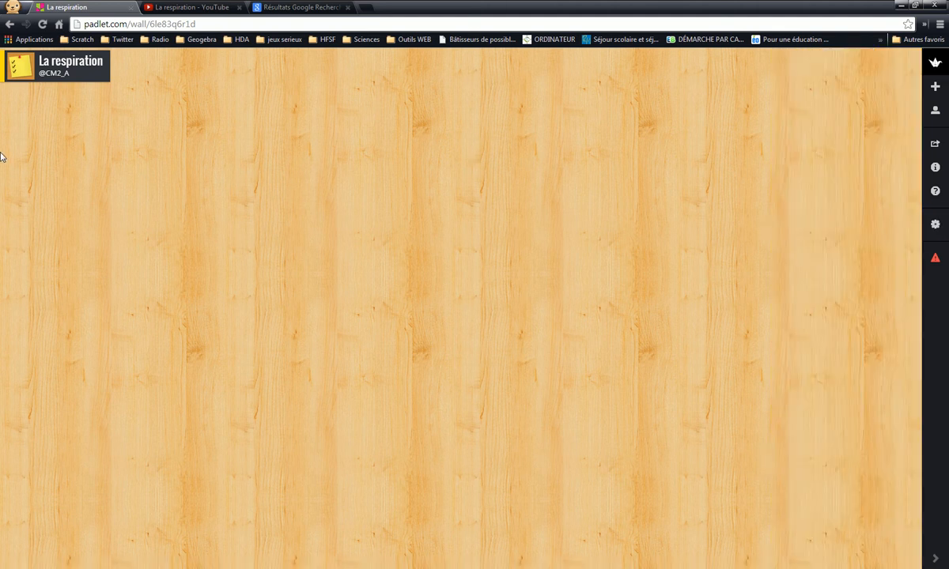
Add a post titled "Vidéo" and place it just below the wall's title block.
{"action": "double_click", "coordinate": [81, 174]}
{"action": "left_click", "coordinate": [105, 184]}
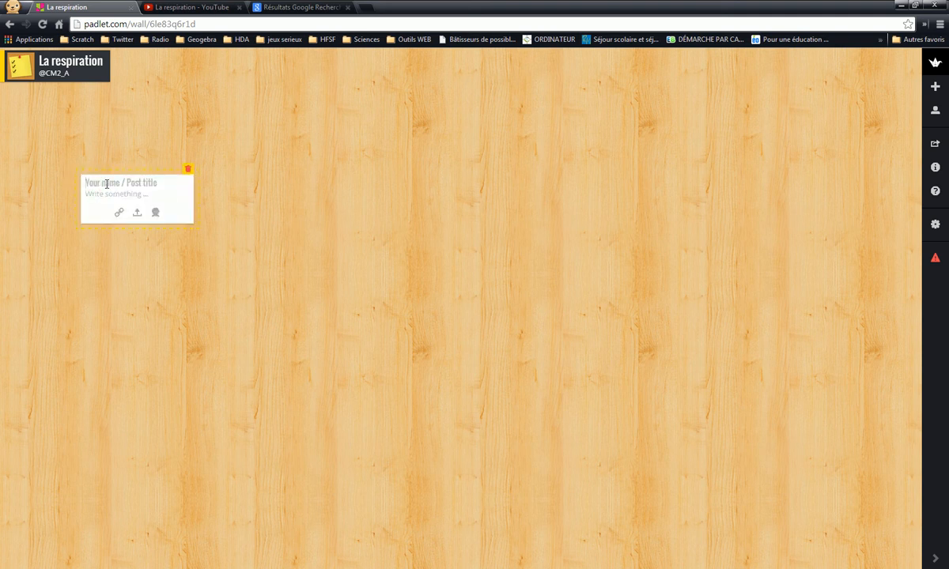
{"action": "type", "text": "Vidéo"}
{"action": "left_click", "coordinate": [60, 163]}
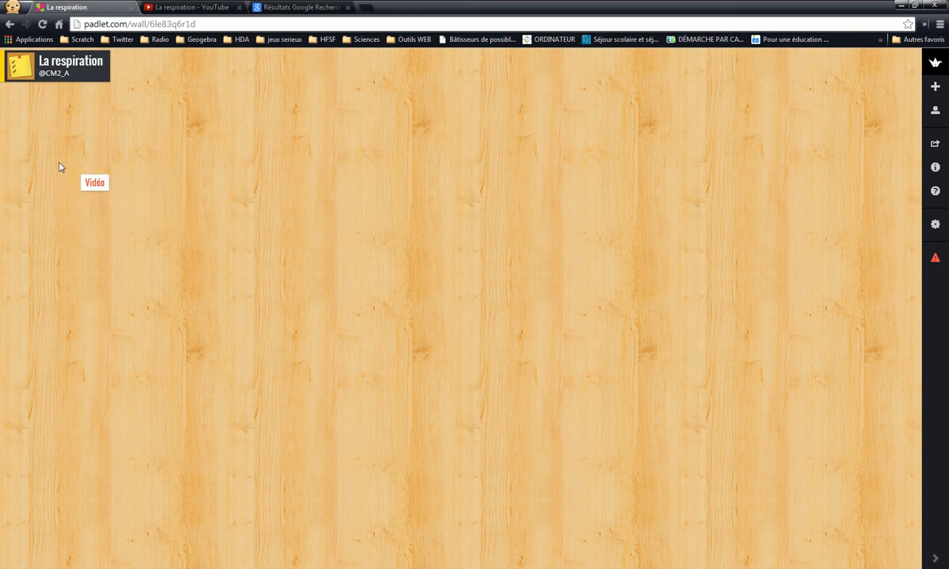
{"action": "left_click_drag", "start_coordinate": [92, 186], "coordinate": [76, 138]}
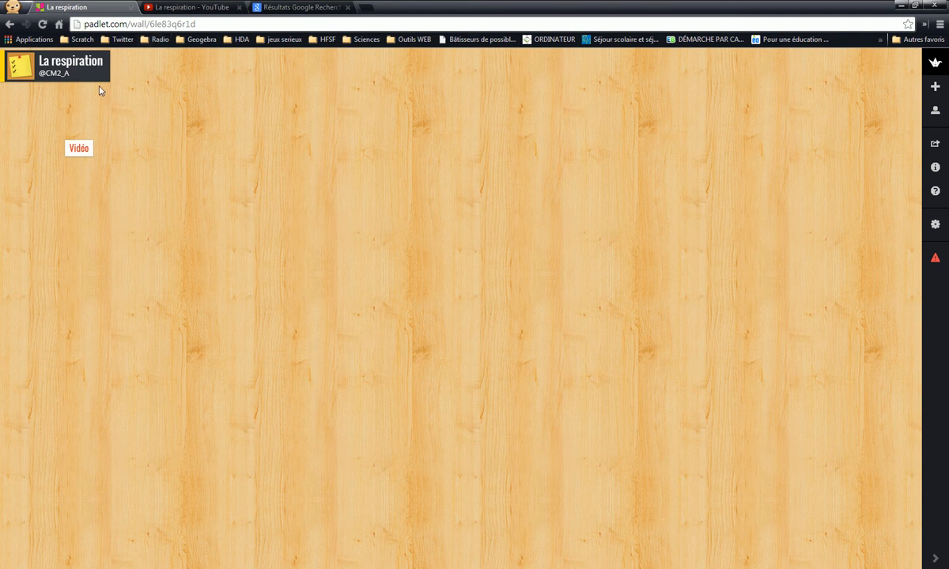
Add the open YouTube video "La respiration" to the wall by its link and place it below the "Vidéo" post.
{"action": "left_click", "coordinate": [169, 10]}
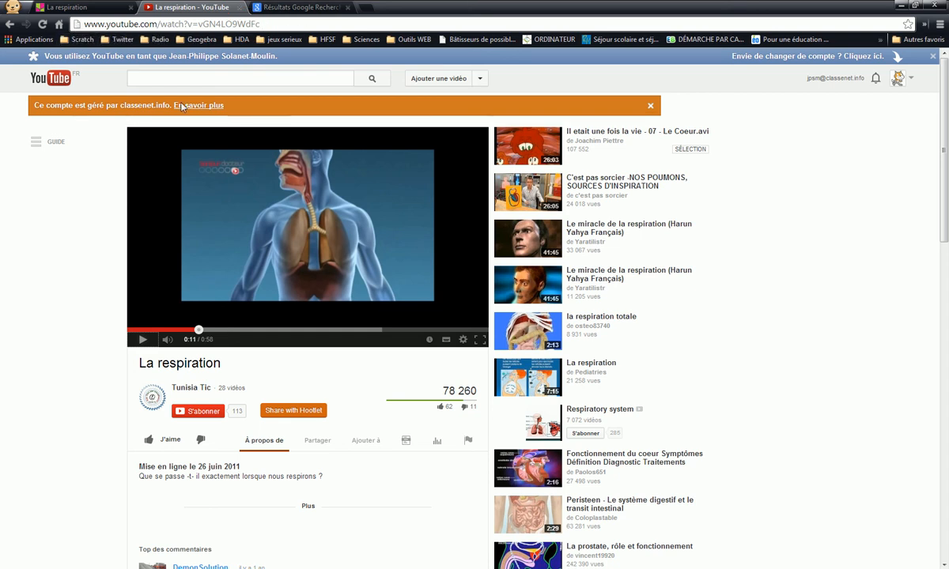
{"action": "left_click", "coordinate": [169, 79]}
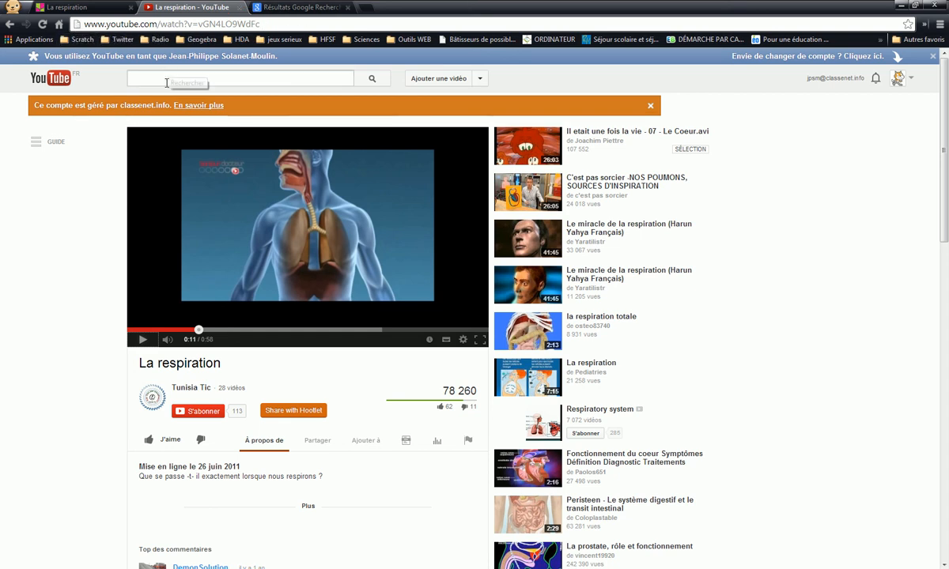
{"action": "left_click", "coordinate": [76, 24]}
{"action": "left_click_drag", "start_coordinate": [75, 24], "coordinate": [69, 214]}
{"action": "left_click_drag", "start_coordinate": [104, 212], "coordinate": [104, 211]}
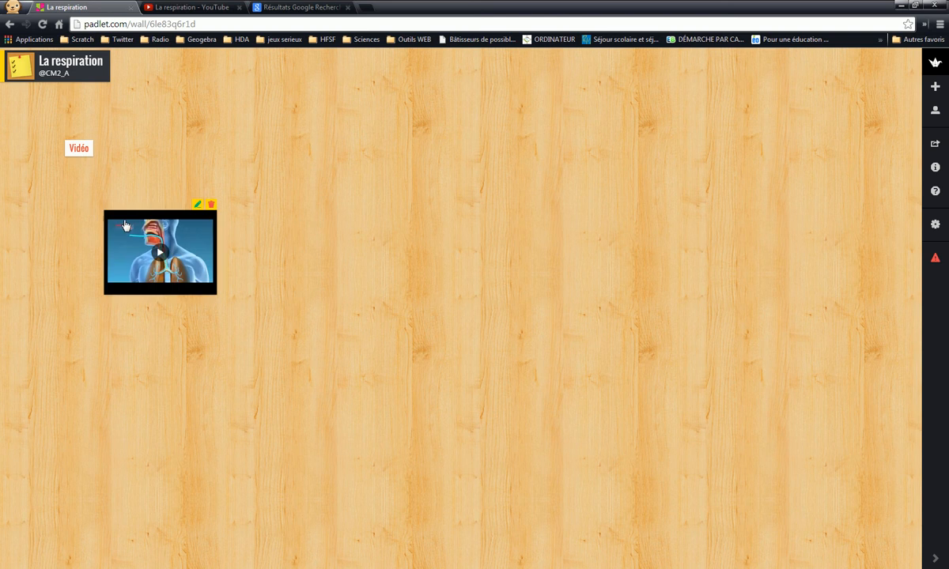
{"action": "left_click_drag", "start_coordinate": [166, 213], "coordinate": [101, 202]}
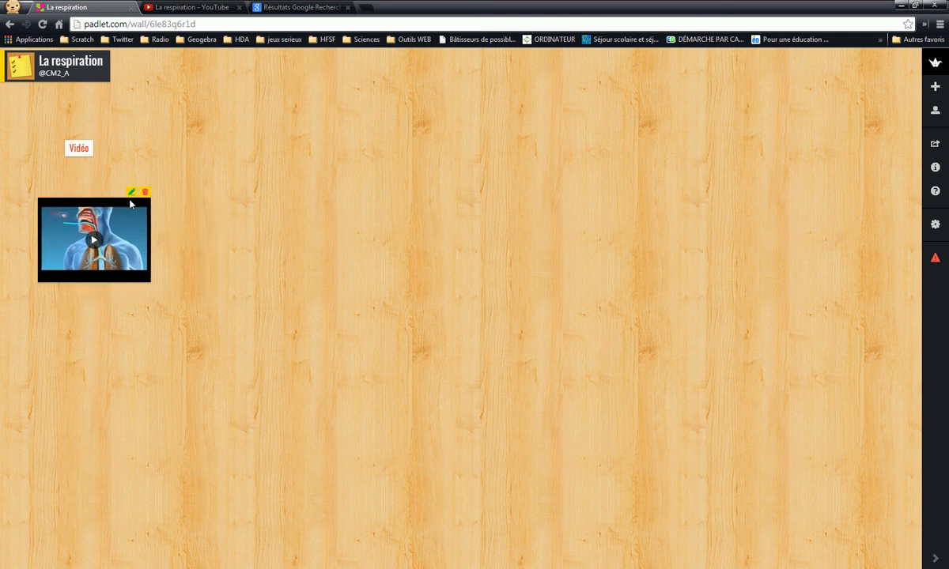
Title the video post "La respiration" and move it directly beneath the "Vidéo" heading post.
{"action": "left_click", "coordinate": [130, 192]}
{"action": "left_click", "coordinate": [84, 206]}
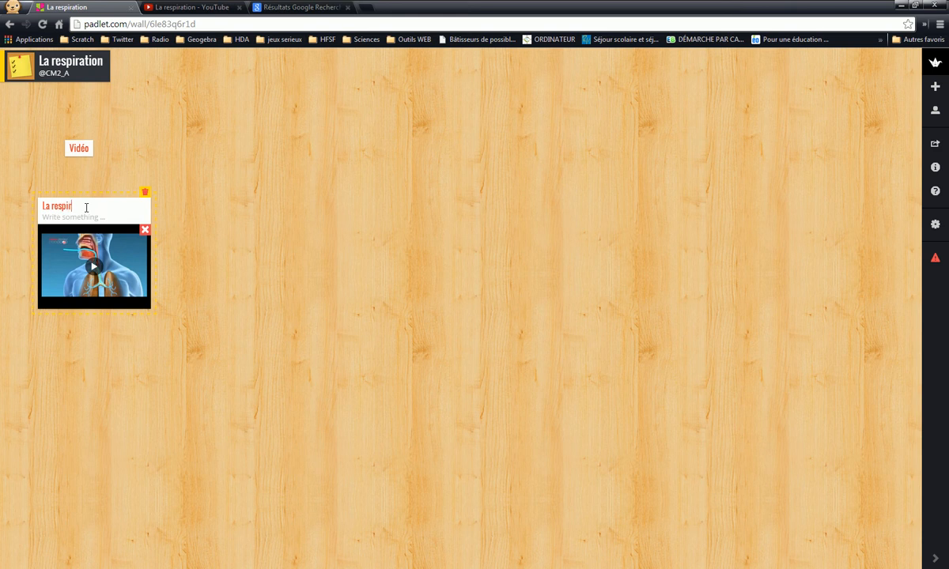
{"action": "type", "text": "La respiration"}
{"action": "left_click", "coordinate": [108, 154]}
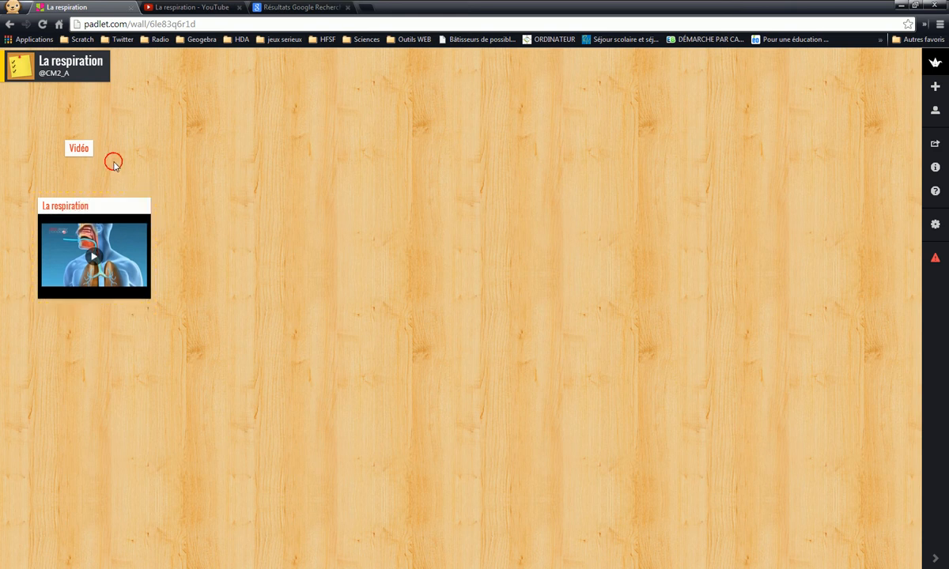
{"action": "left_click_drag", "start_coordinate": [90, 210], "coordinate": [76, 172]}
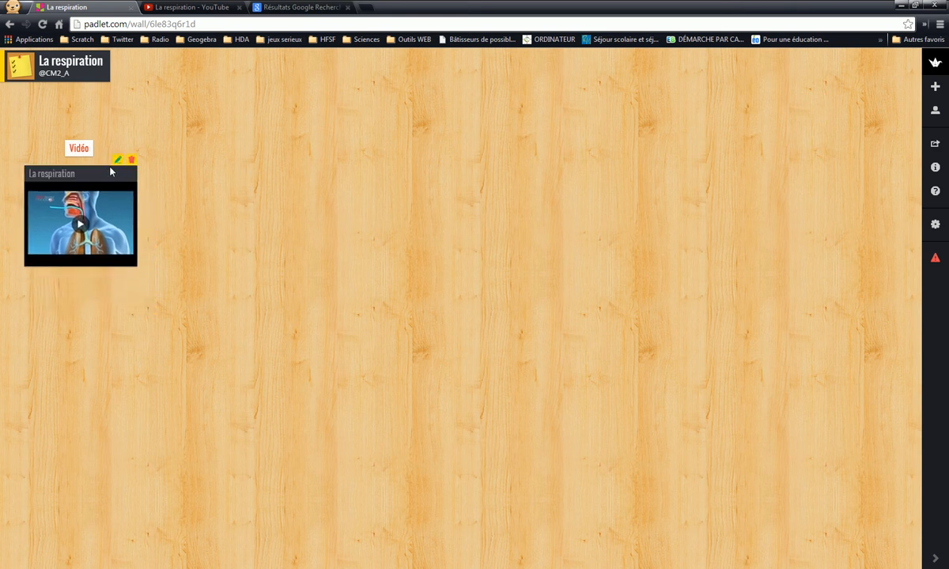
Add the text "G1" under the title of the video post.
{"action": "left_click", "coordinate": [115, 159]}
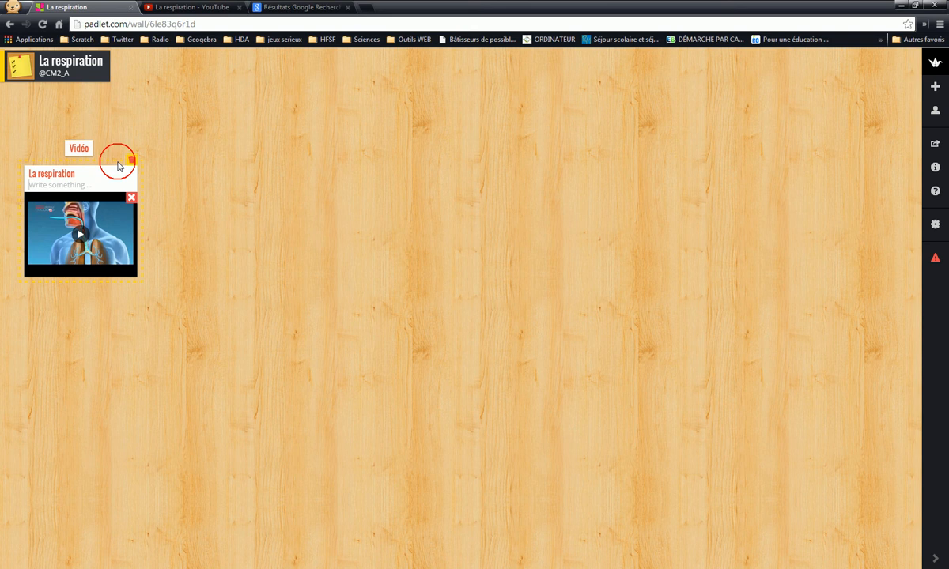
{"action": "left_click", "coordinate": [41, 184]}
{"action": "type", "text": "G1"}
{"action": "left_click", "coordinate": [59, 286]}
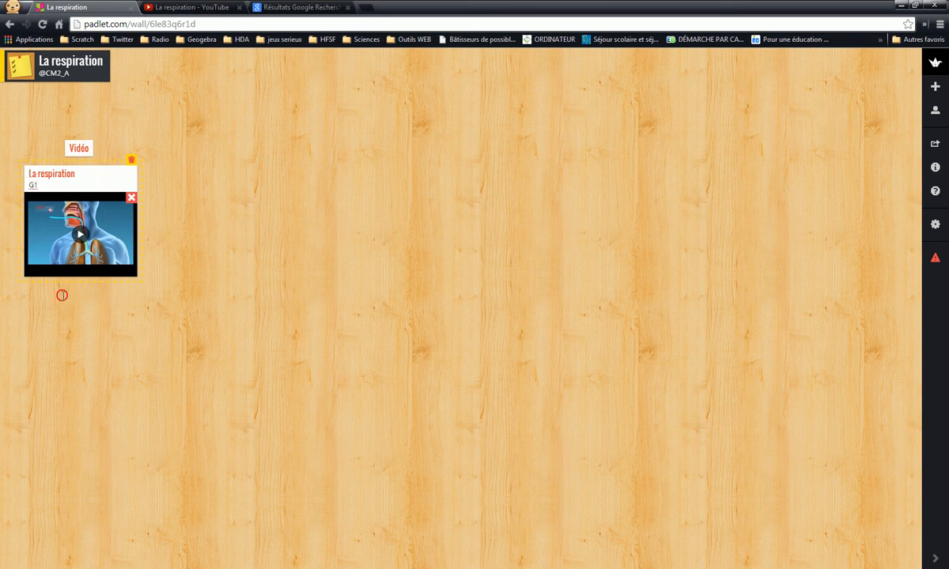
Add a post titled "Images" level with the "Vidéo" post, leaving space between the two columns.
{"action": "double_click", "coordinate": [231, 145]}
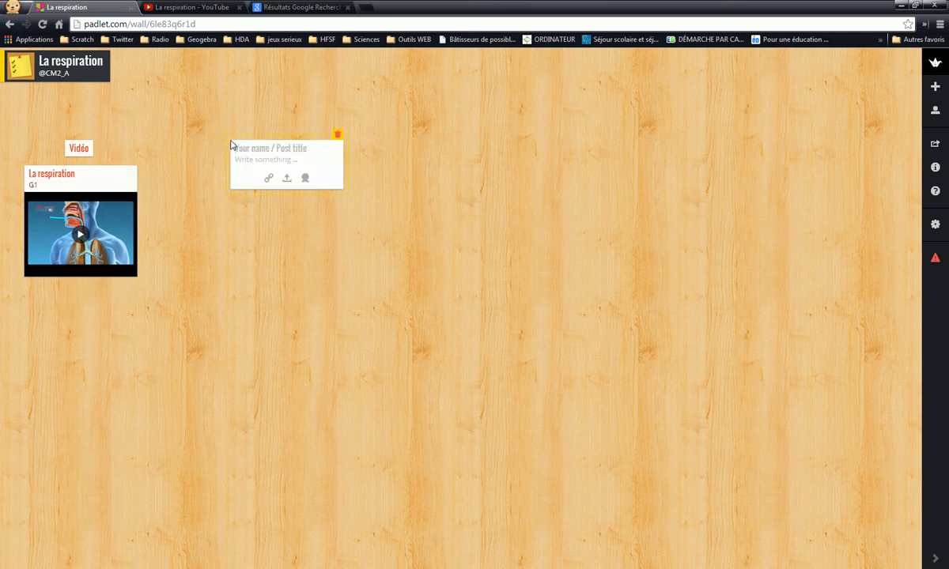
{"action": "left_click", "coordinate": [246, 149]}
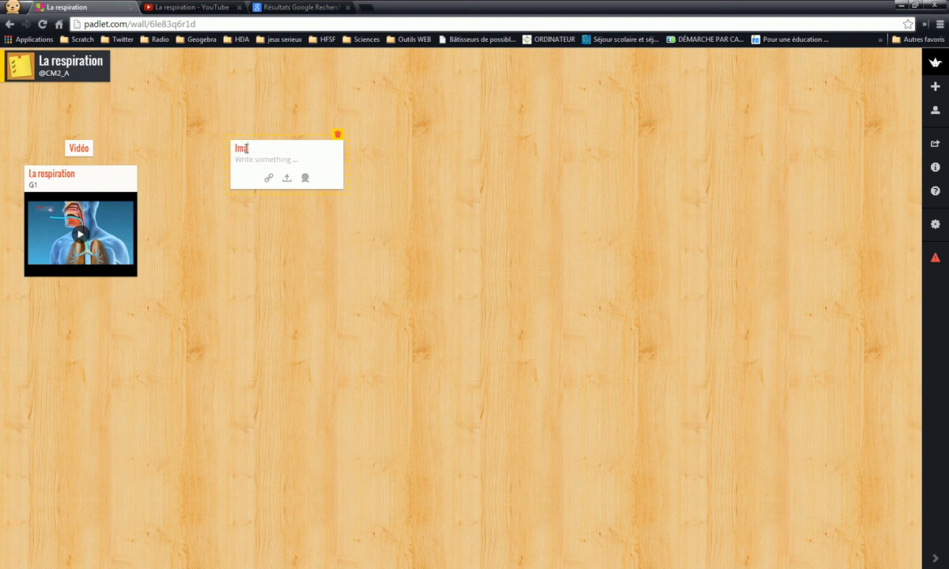
{"action": "left_click", "coordinate": [156, 152]}
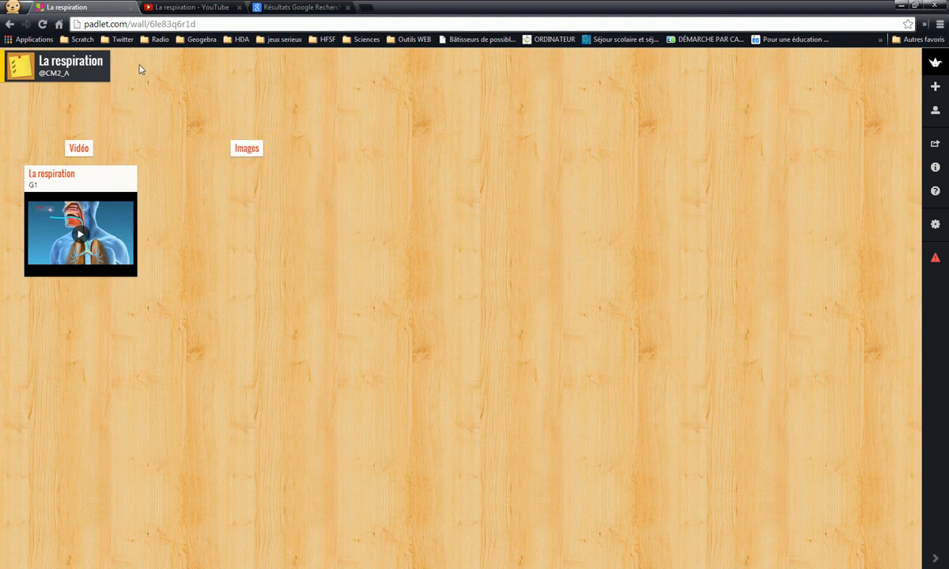
Add the labelled lung diagram from the open Google Images result to the wall, below the "Images" post.
{"action": "left_click", "coordinate": [299, 8]}
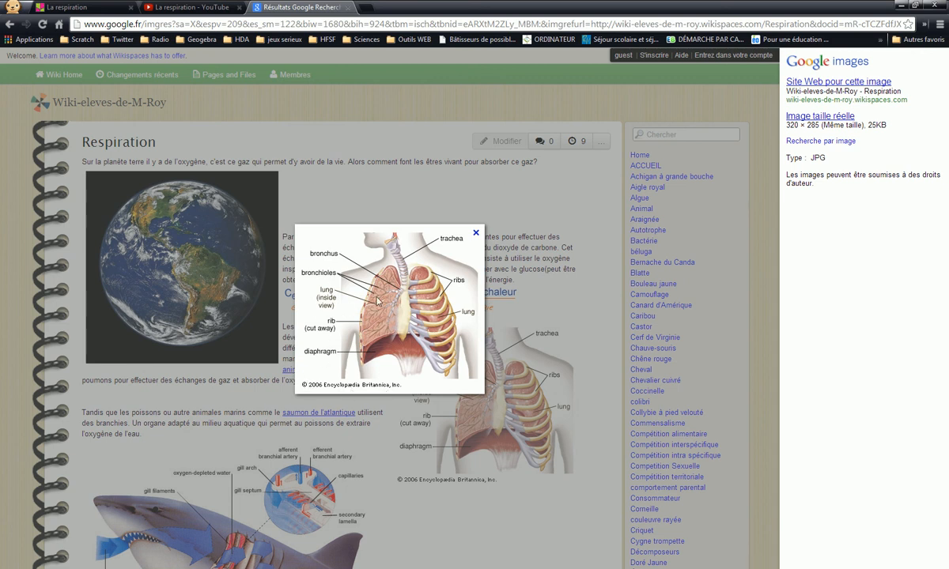
{"action": "left_click_drag", "start_coordinate": [344, 268], "coordinate": [227, 218]}
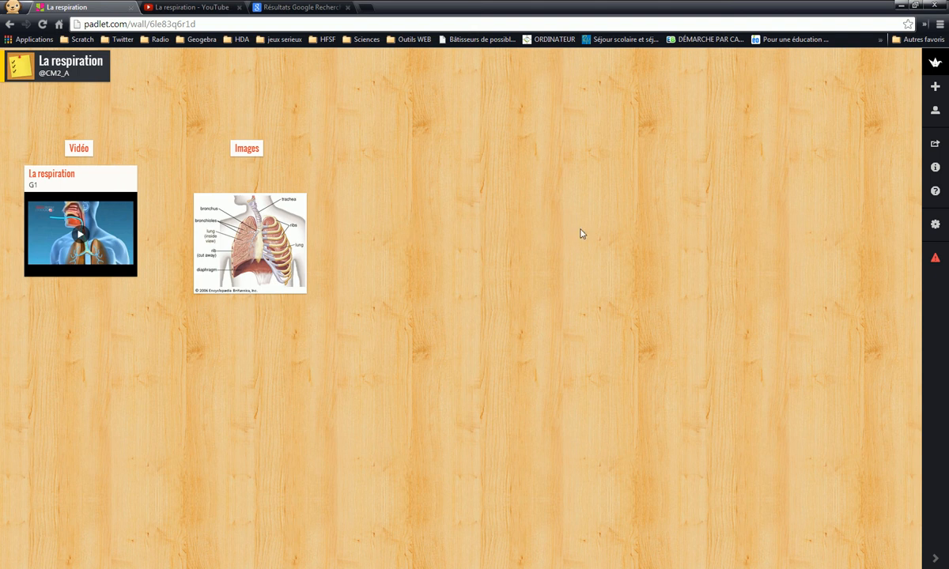
Make the "La respiration" wall Totally Public with the "Can View" permission, save the privacy settings and close them.
{"action": "left_click", "coordinate": [937, 227]}
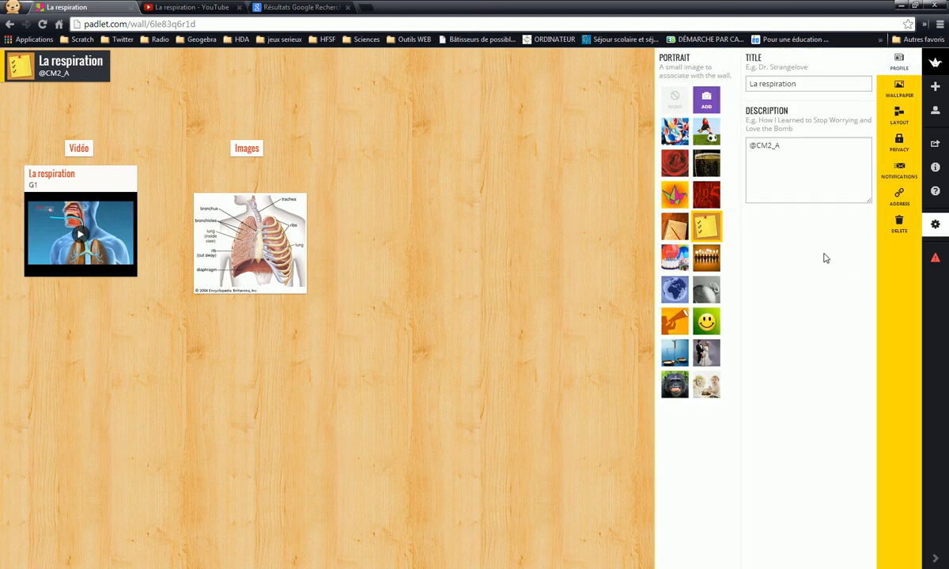
{"action": "left_click", "coordinate": [899, 142]}
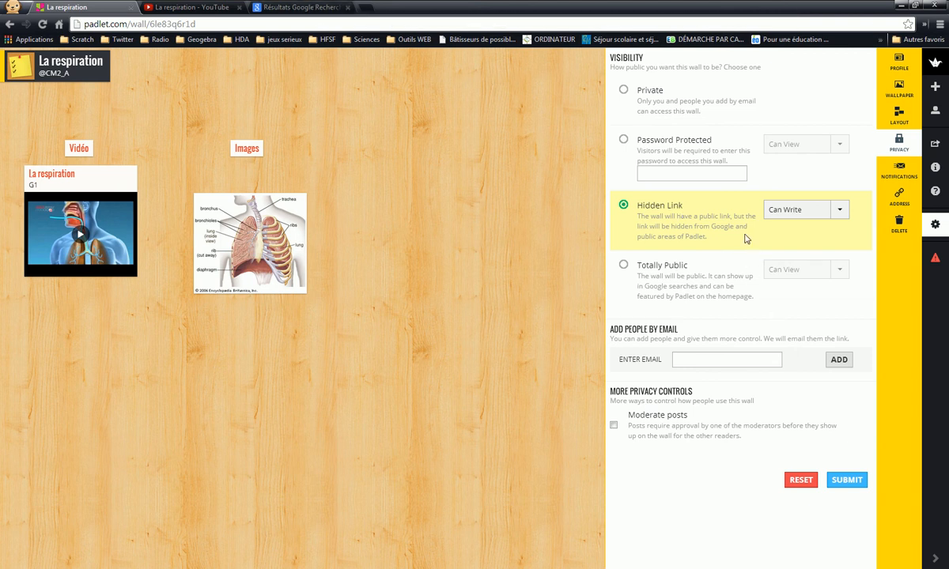
{"action": "left_click", "coordinate": [624, 268]}
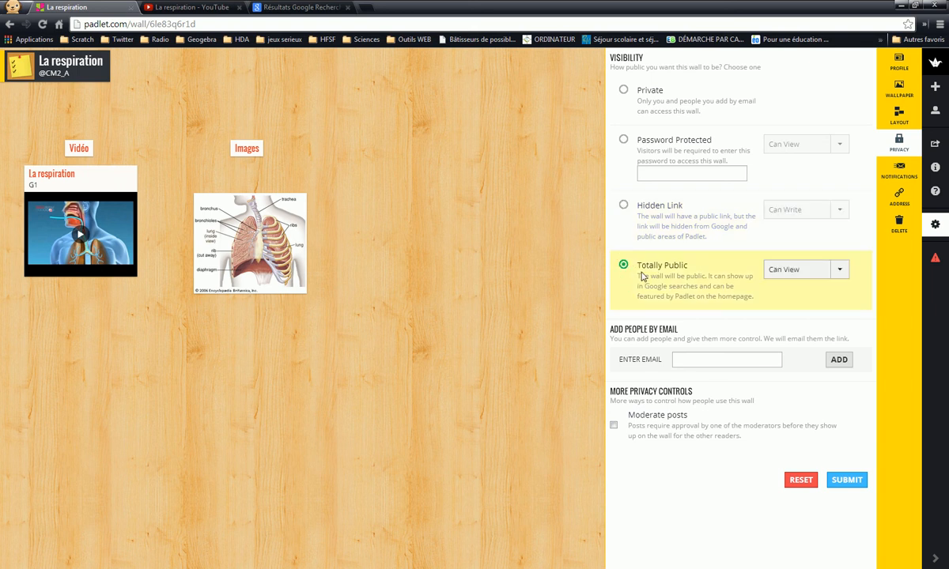
{"action": "left_click", "coordinate": [836, 269]}
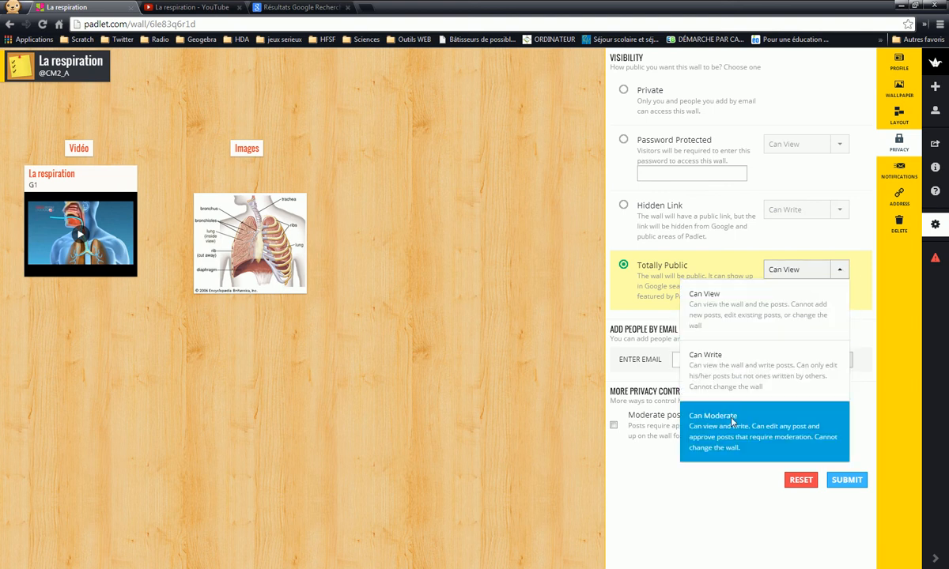
{"action": "left_click", "coordinate": [843, 270]}
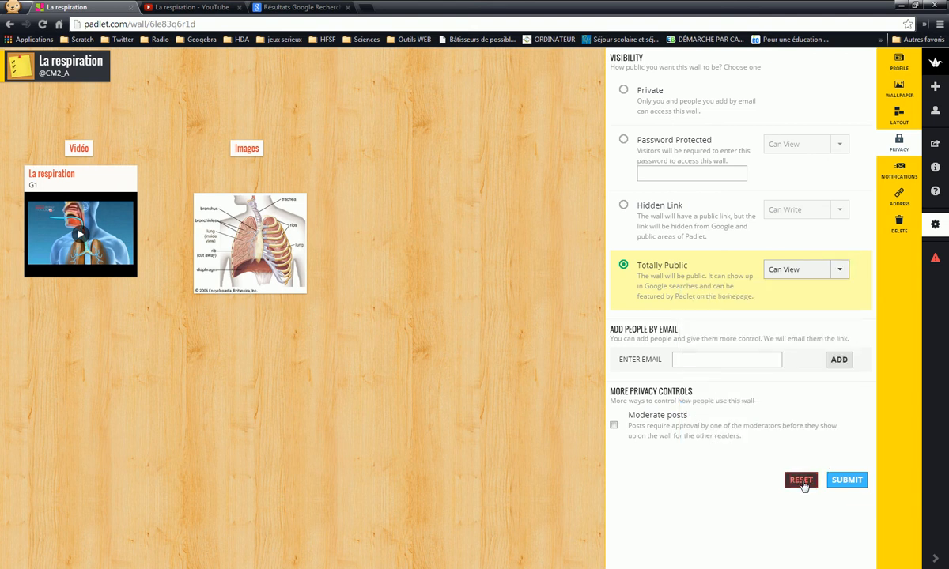
{"action": "left_click", "coordinate": [845, 481]}
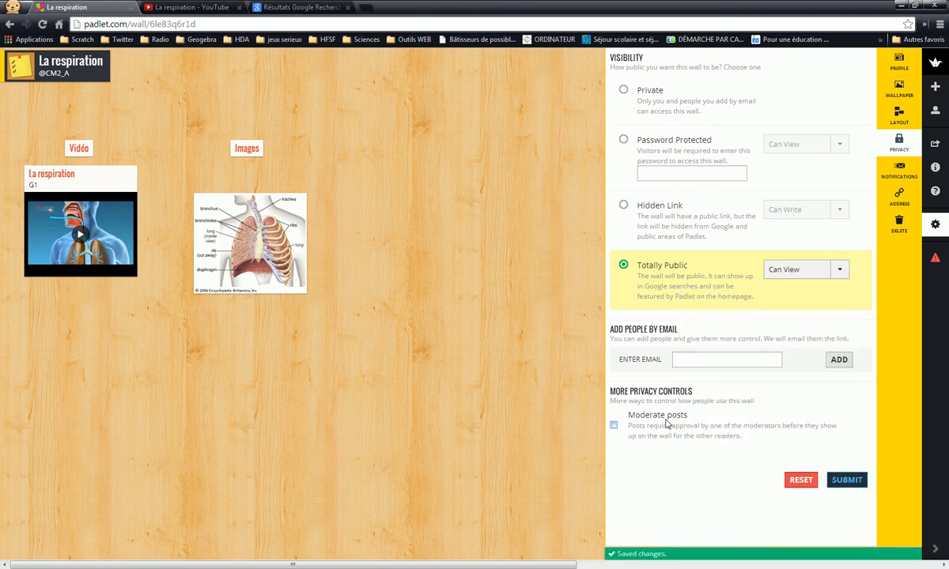
{"action": "left_click", "coordinate": [934, 225]}
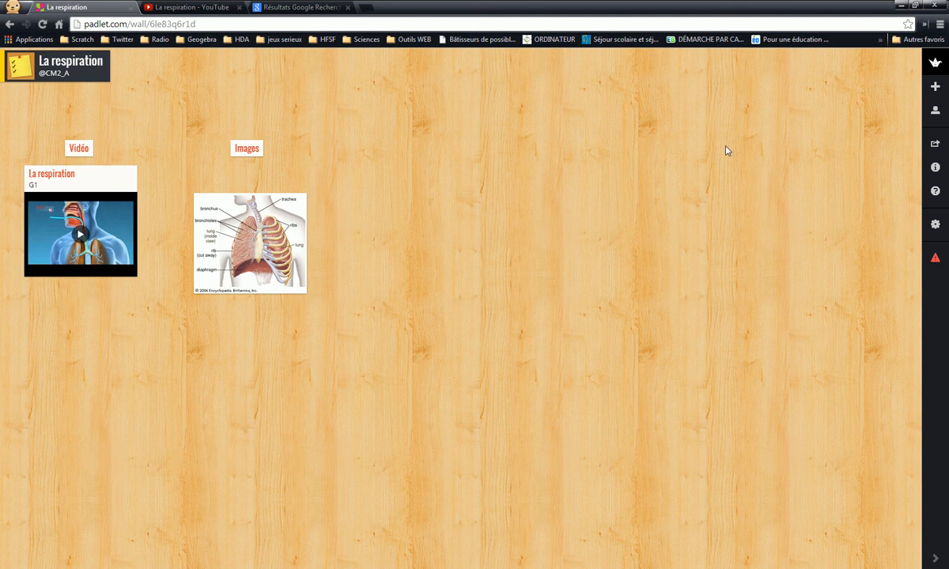
Leave the wall for the account's list of walls and open the "Napoléon" wall.
{"action": "left_click", "coordinate": [933, 64]}
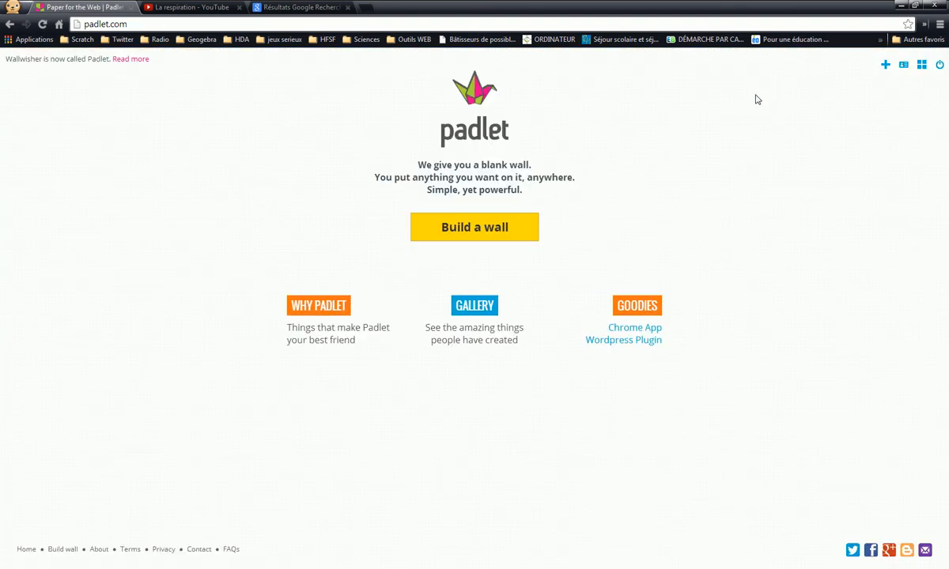
{"action": "left_click", "coordinate": [921, 65]}
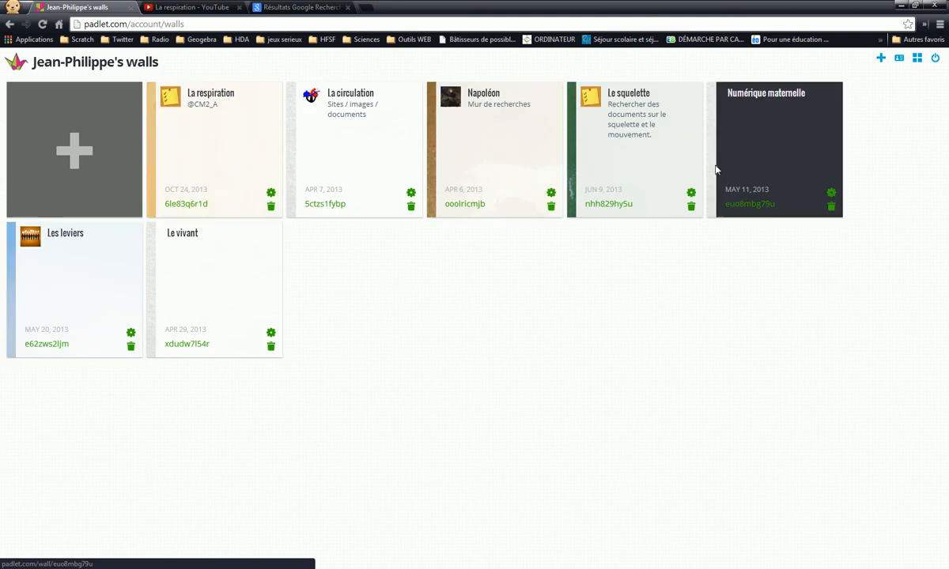
{"action": "left_click", "coordinate": [485, 168]}
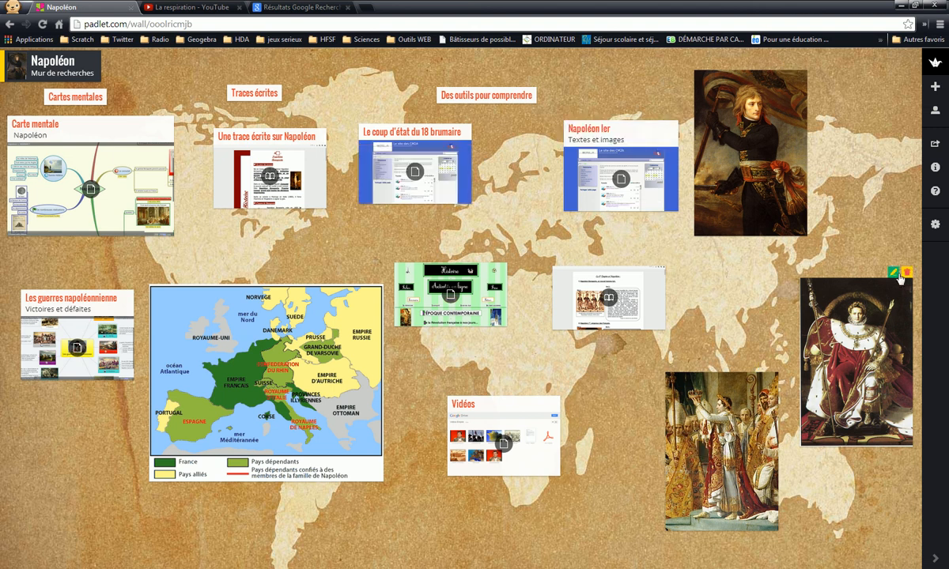
Remove the painting of Napoléon carrying a flag, beside the "Napoléon Ier" post, and leave the emptied post without text.
{"action": "left_click", "coordinate": [790, 63]}
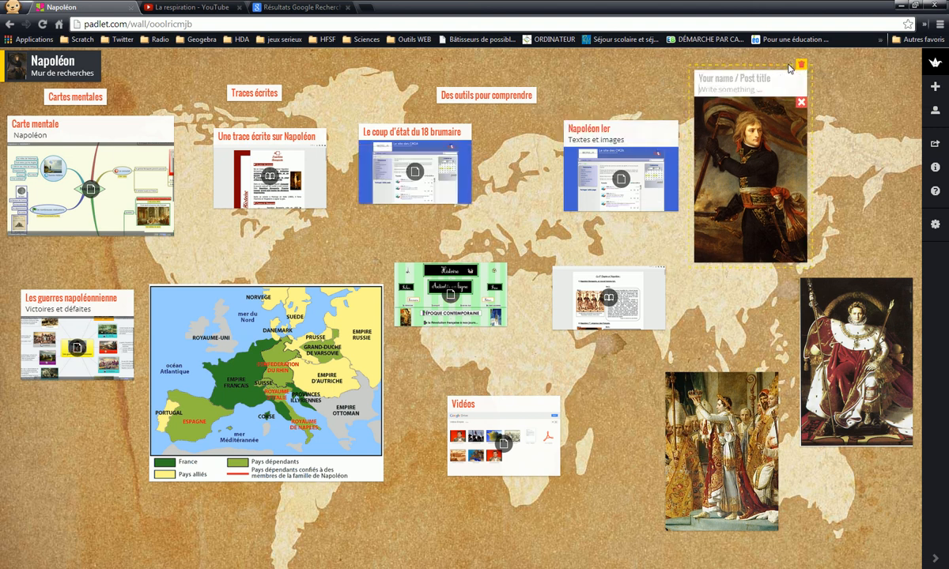
{"action": "left_click", "coordinate": [802, 104]}
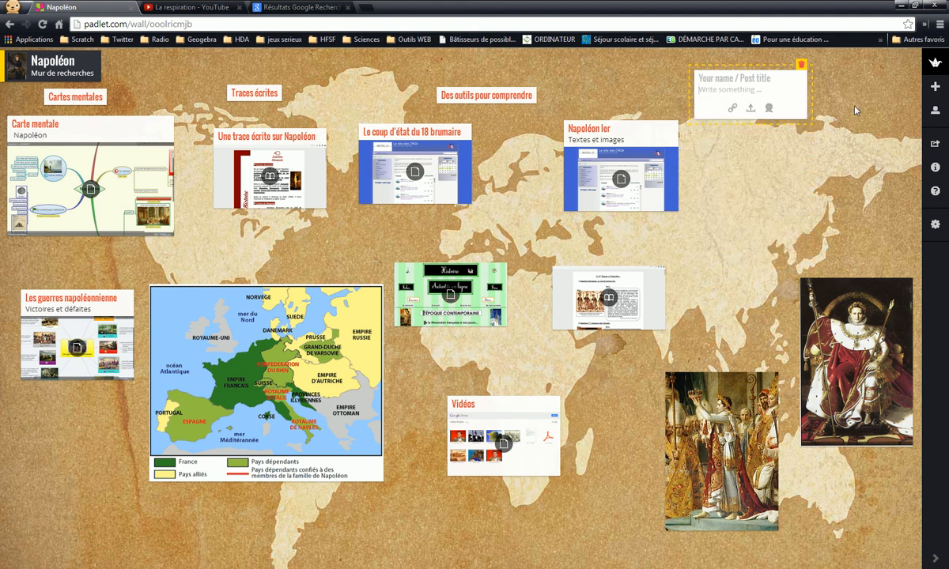
{"action": "left_click", "coordinate": [797, 136]}
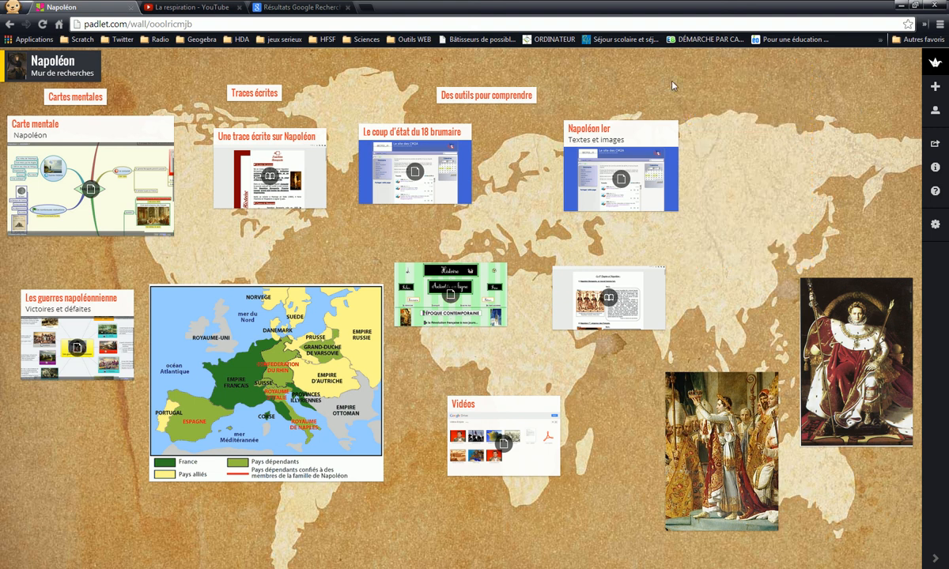
{"action": "mouse_move", "coordinate": [461, 132]}
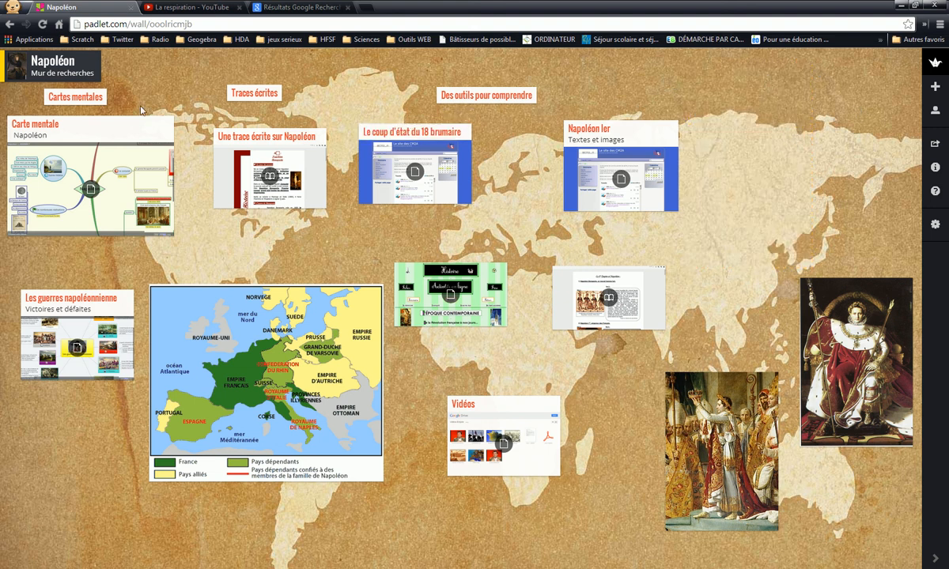